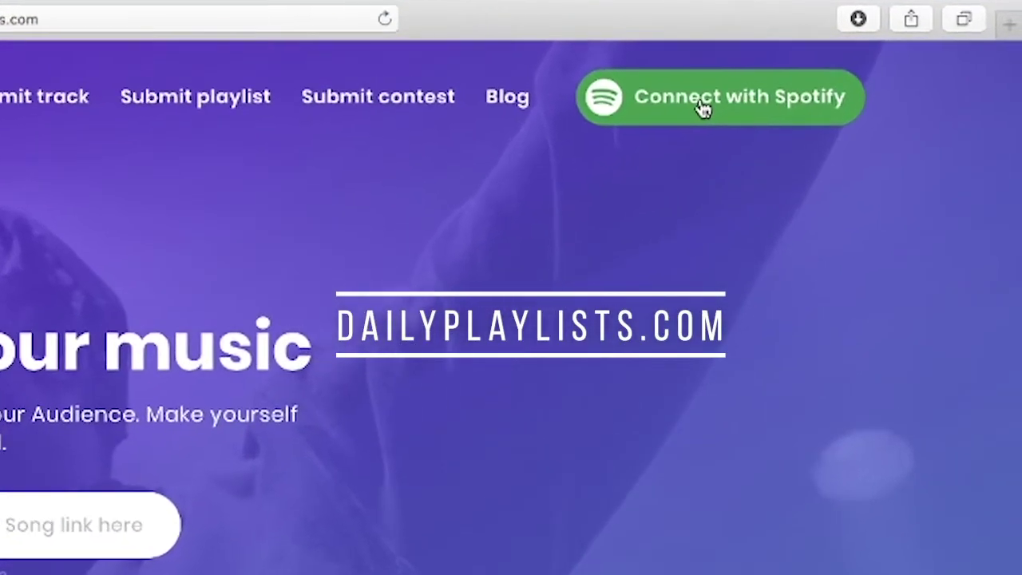
- Sign Daily Playlists in with a Spotify account and select the song link field
left_click(703, 108)
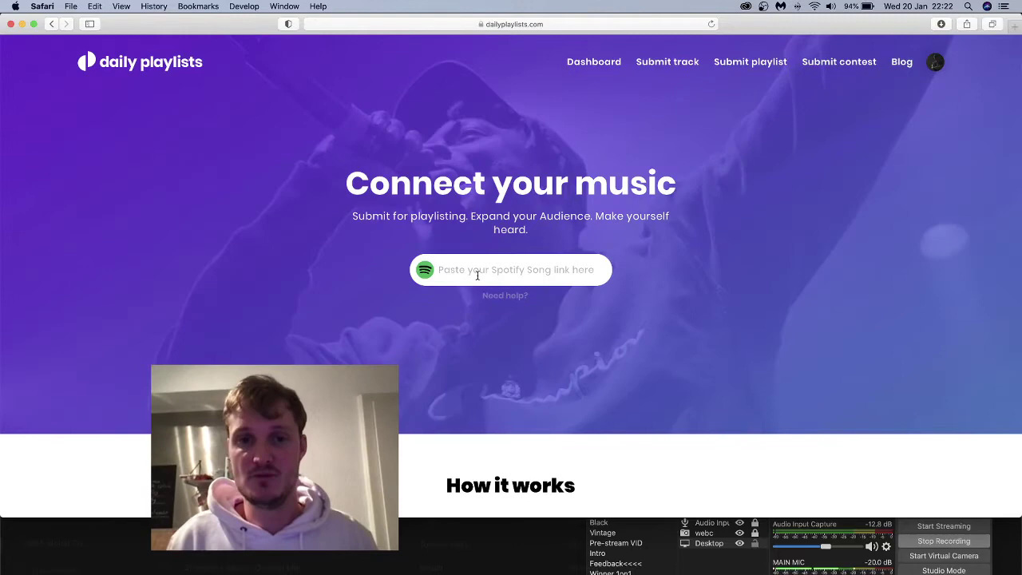
left_click(475, 271)
- Copy the Parallel Universe song link in Spotify, dismissing the Premium ad, then return to Daily Playlists
key("super+Tab")
key("super+Tab")
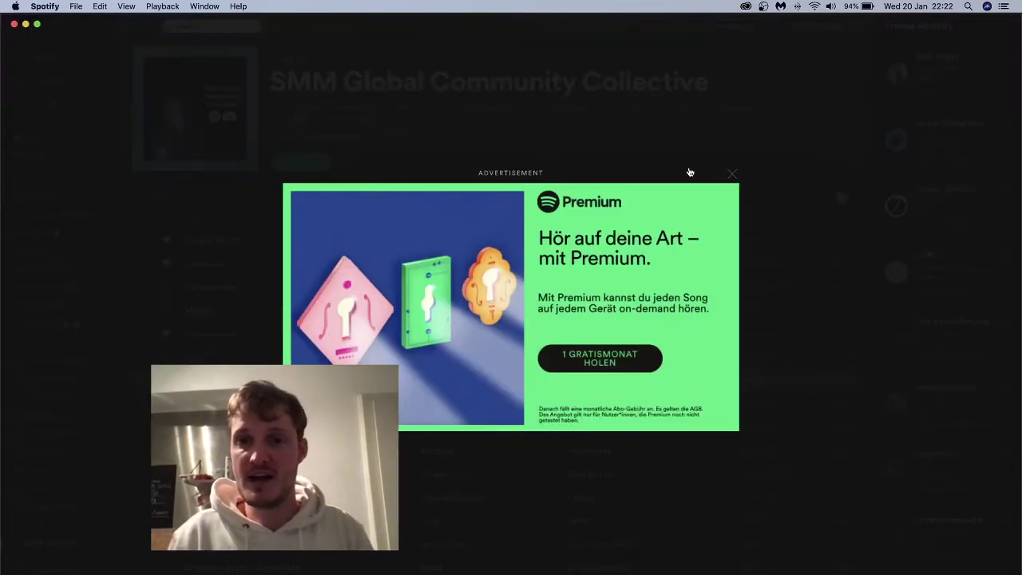
left_click(733, 174)
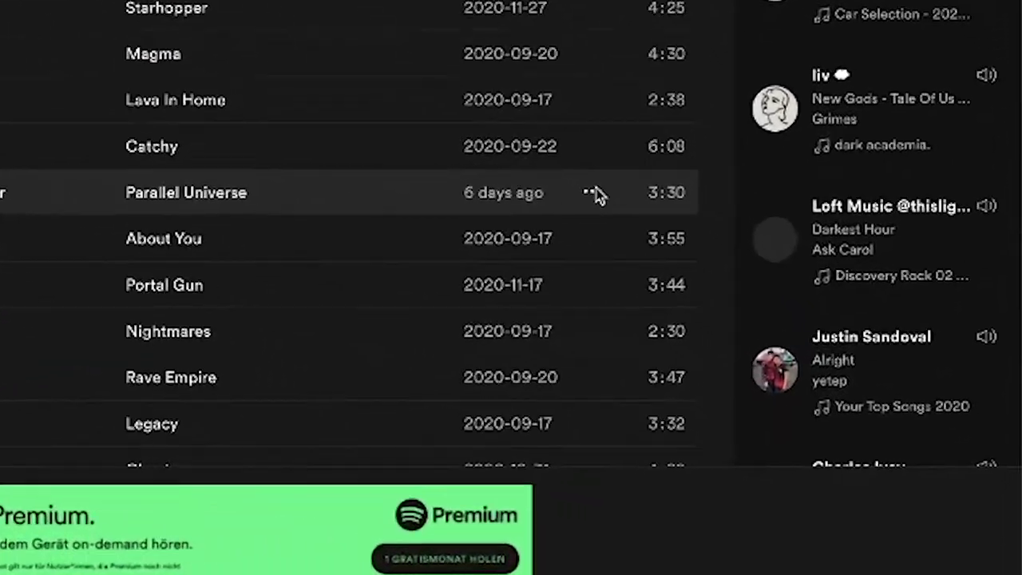
left_click(595, 194)
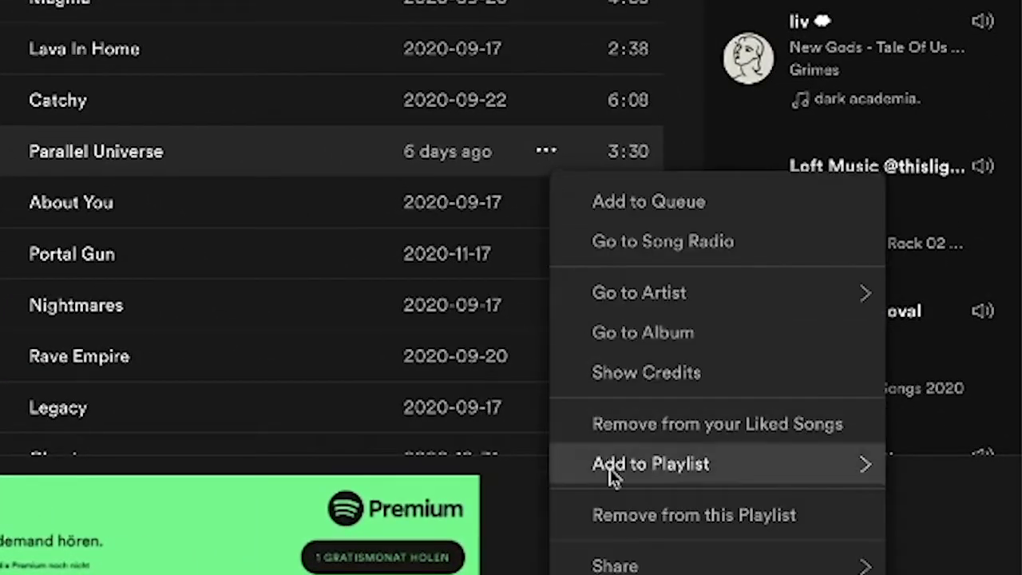
mouse_move(654, 563)
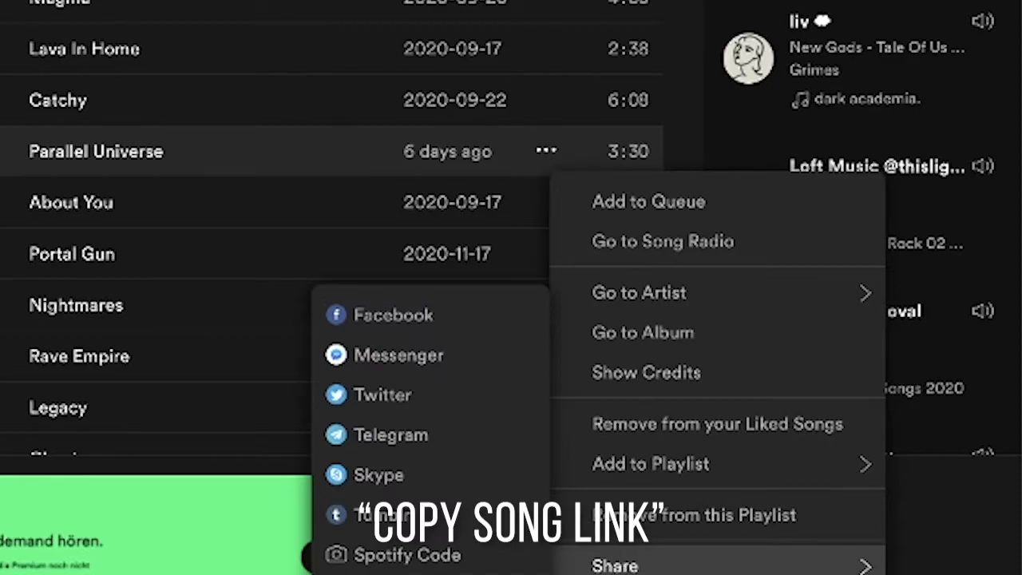
key("super+Tab")
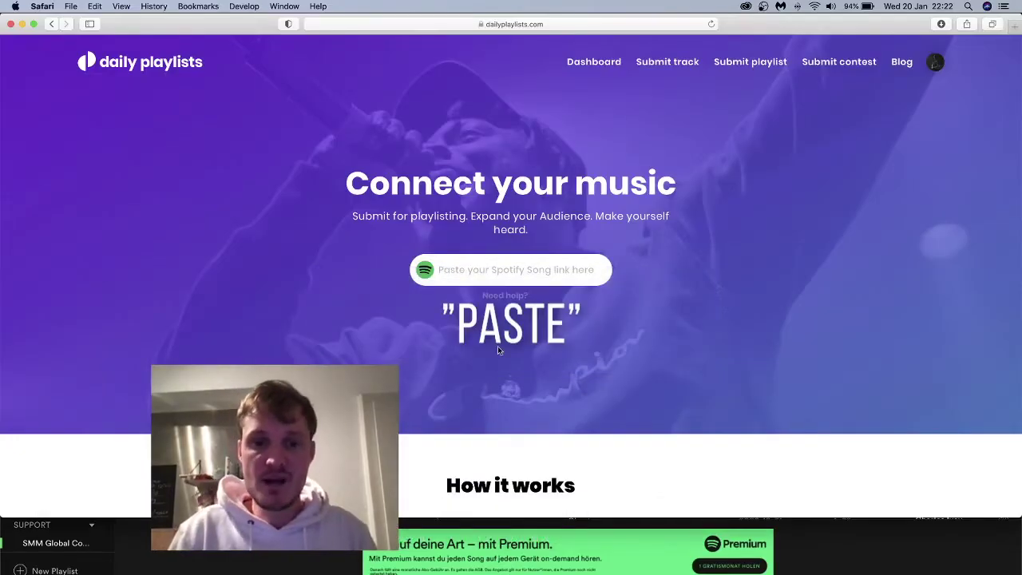
- Paste the Parallel Universe link and confirm it as the correct song
key("super+v")
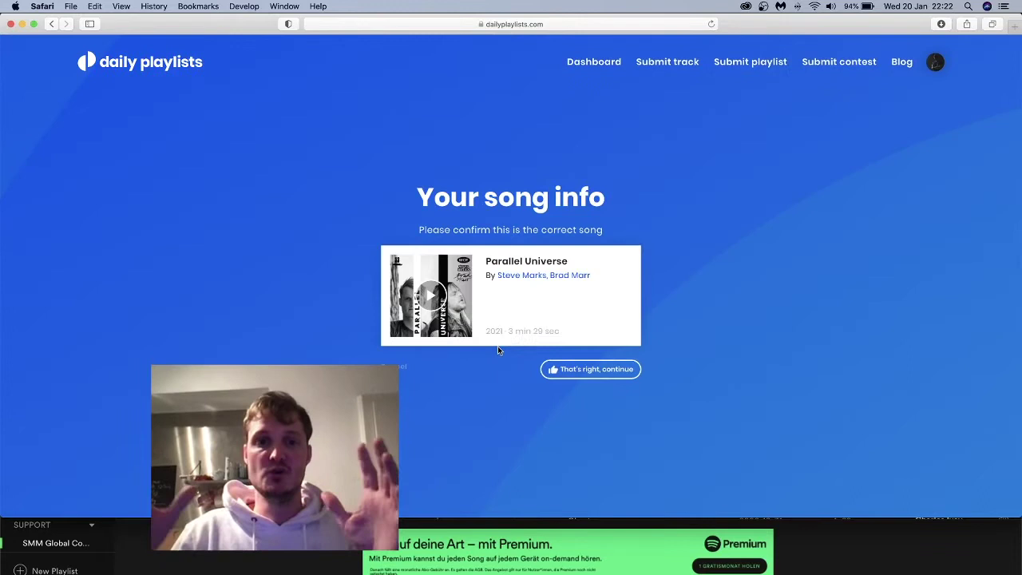
left_click(600, 373)
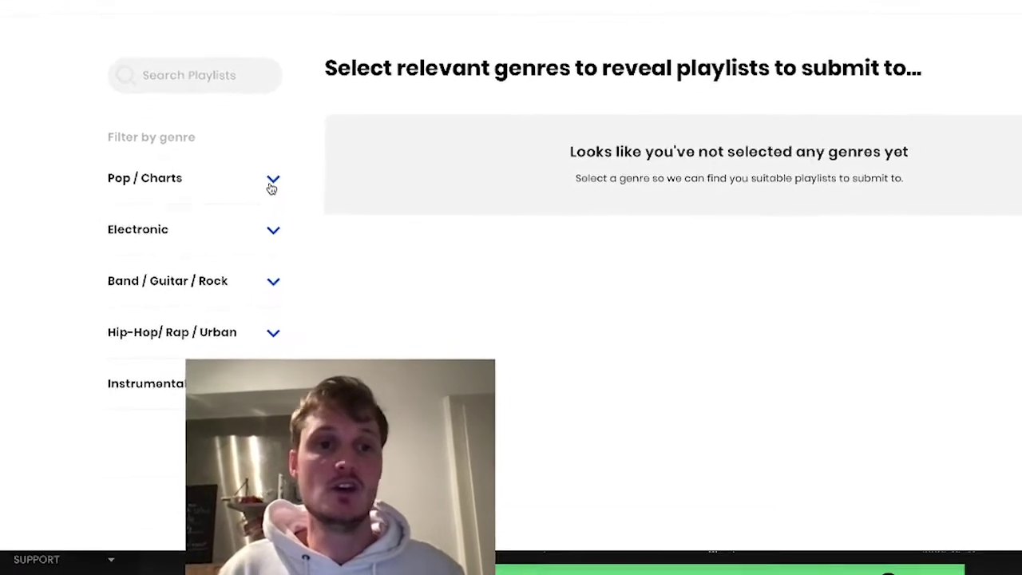
- Browse the genre sections and tick Rap under Hip-Hop / Rap / Urban, showing 3273 playlists
left_click(257, 196)
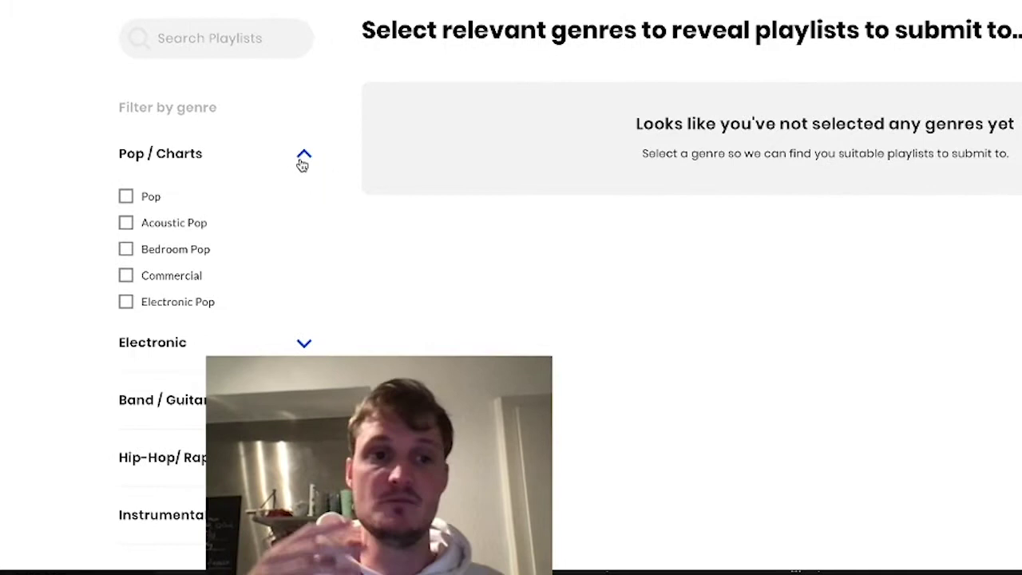
left_click(302, 159)
left_click(304, 210)
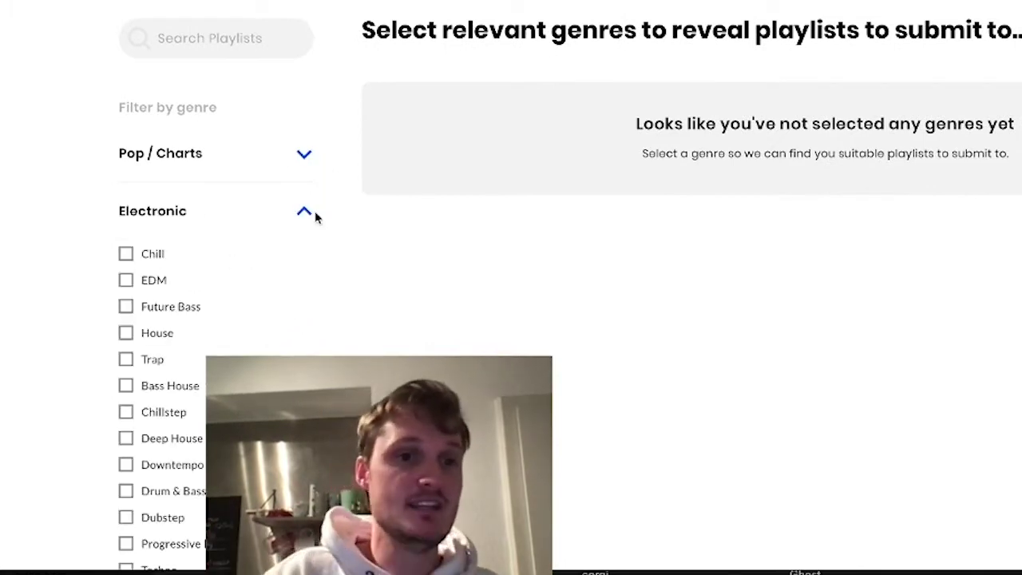
left_click(301, 216)
left_click(304, 328)
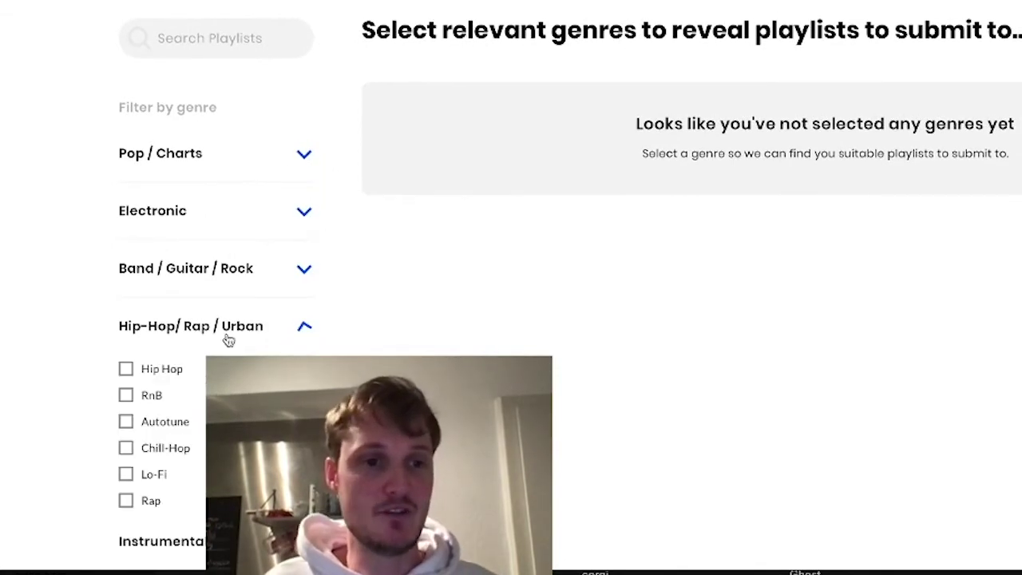
left_click(126, 499)
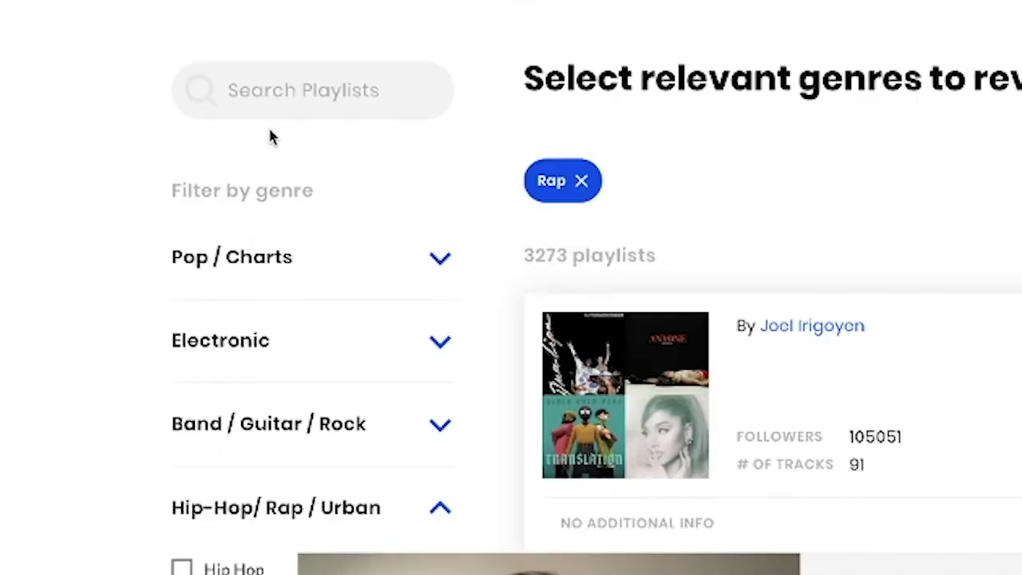
- Search 'rock' to narrow the Rap results to 21 and select EMERGING ARTISTS: BEST HITS
type("rock")
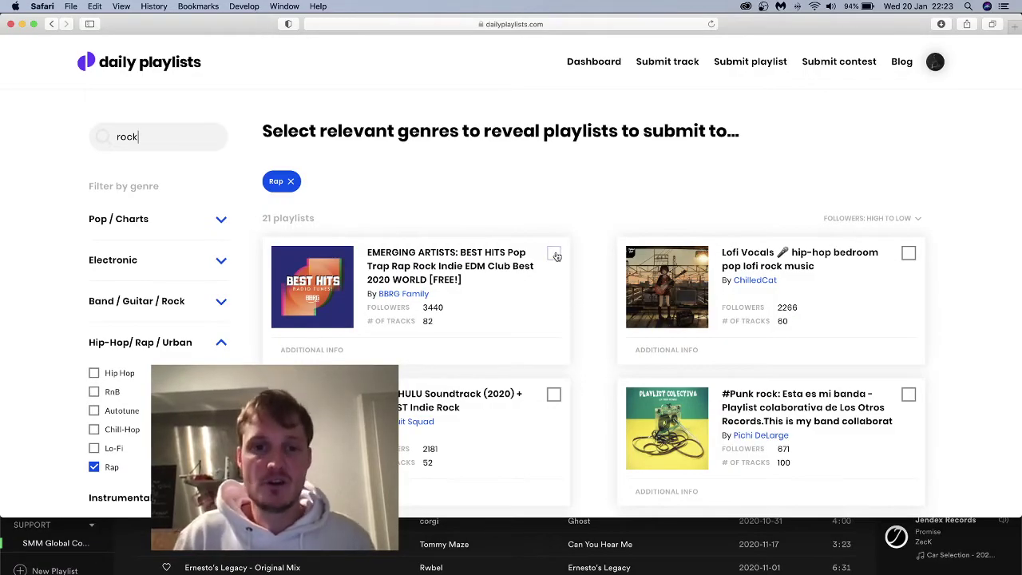
scroll(557, 255, "down", 2)
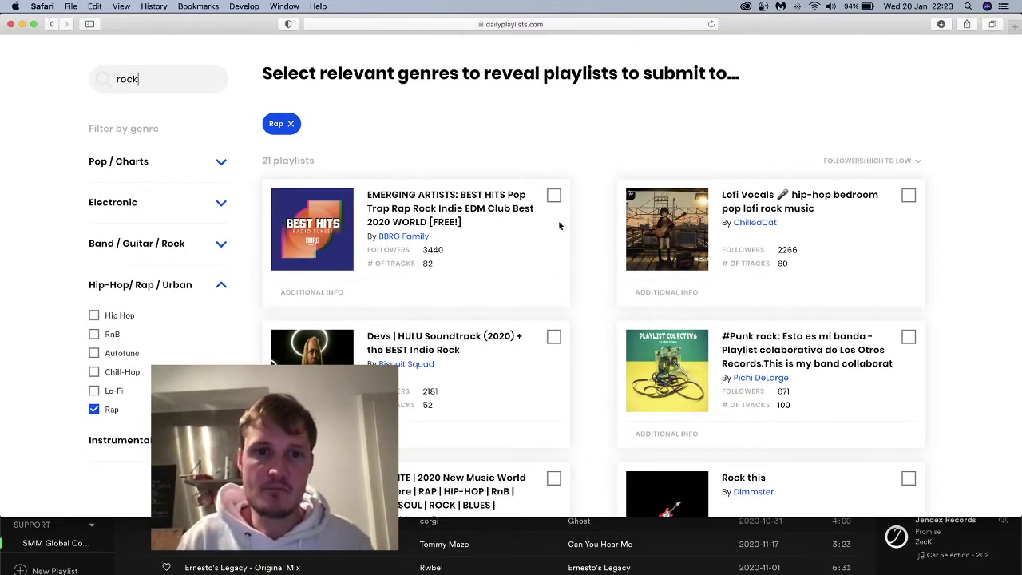
left_click(554, 197)
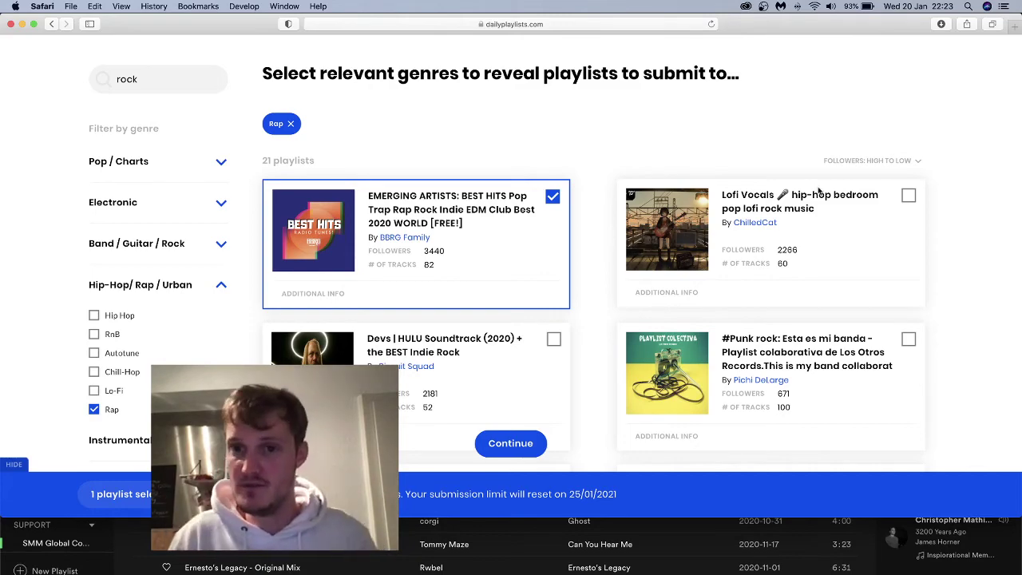
- Tick five more playlists from the rock search results
scroll(819, 189, "down", 5)
left_click(906, 123)
left_click(905, 199)
left_click(549, 199)
scroll(550, 240, "down", 5)
left_click(549, 231)
left_click(906, 230)
scroll(554, 298, "down", 3)
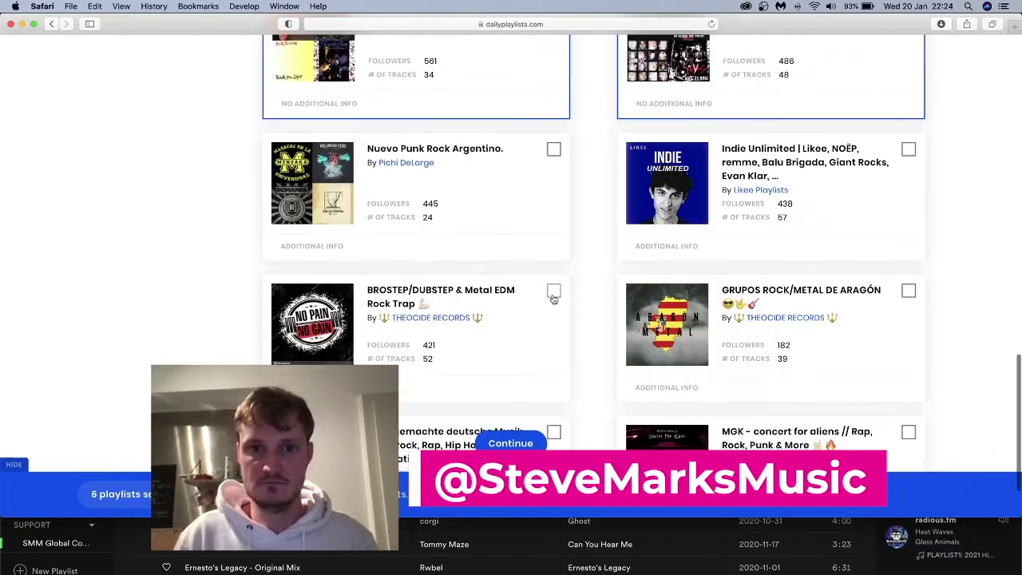
scroll(554, 298, "up", 15)
- Swap to an 'australia' search with the RnB genre filter and tick three more playlists
left_click(290, 181)
left_click(160, 136)
type("australia")
left_click(94, 392)
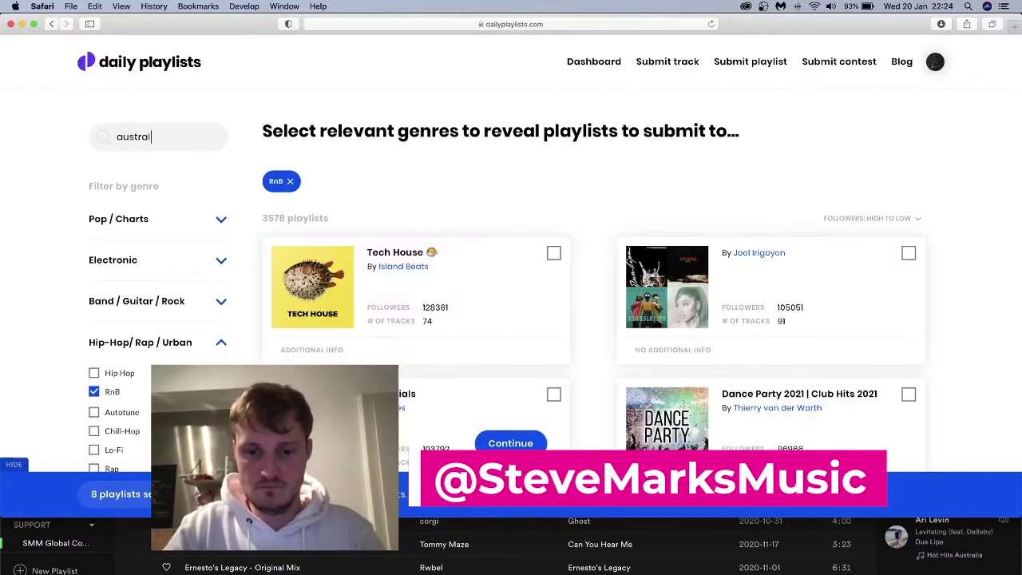
left_click(908, 253)
left_click(909, 394)
scroll(909, 319, "down", 10)
left_click(908, 372)
scroll(887, 239, "down", 5)
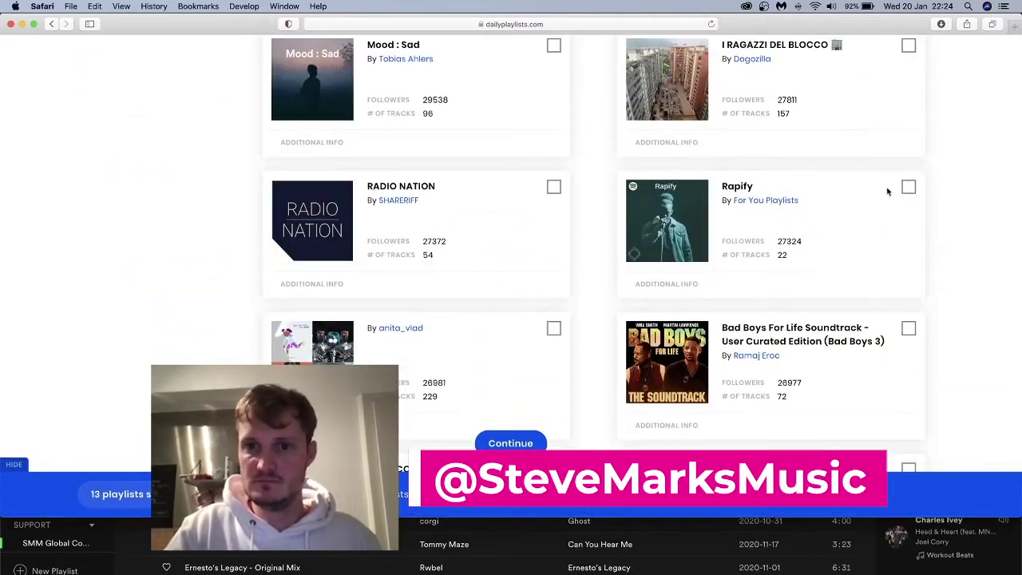
- Search 'rap' and tick five rap playlists, including Bass Boosted Trap, Rap & Dance
triple_click(160, 137)
type("rap")
scroll(564, 258, "up", 15)
scroll(564, 258, "down", 3)
left_click(553, 73)
left_click(908, 74)
left_click(553, 217)
left_click(908, 217)
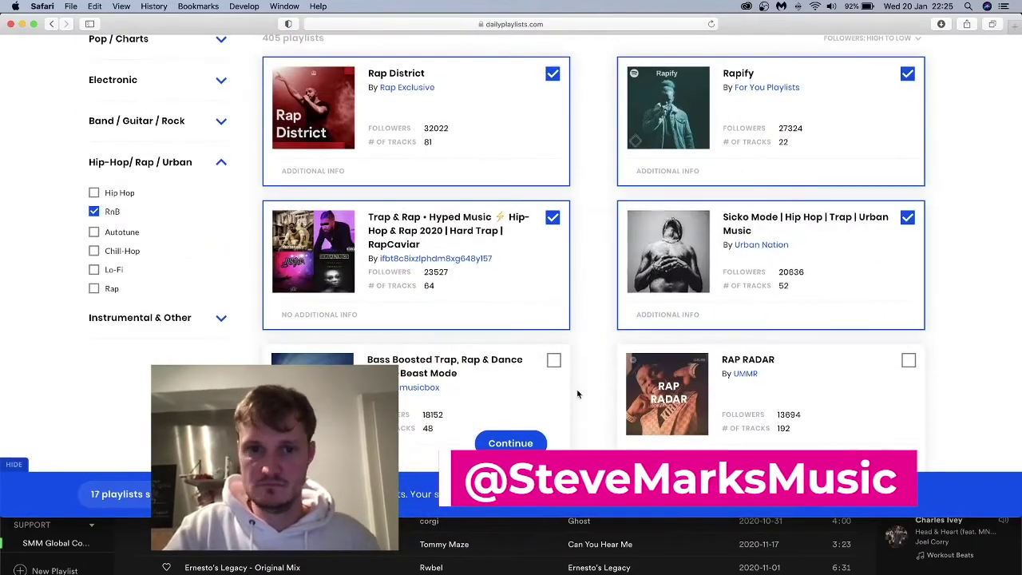
left_click(554, 360)
scroll(557, 267, "down", 1)
scroll(557, 267, "up", 2)
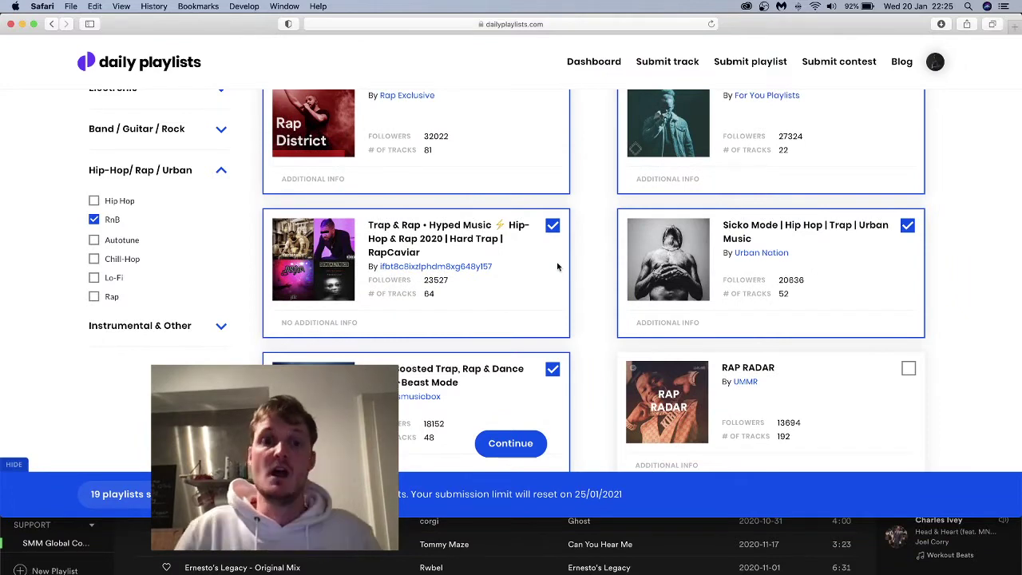
scroll(558, 267, "up", 4)
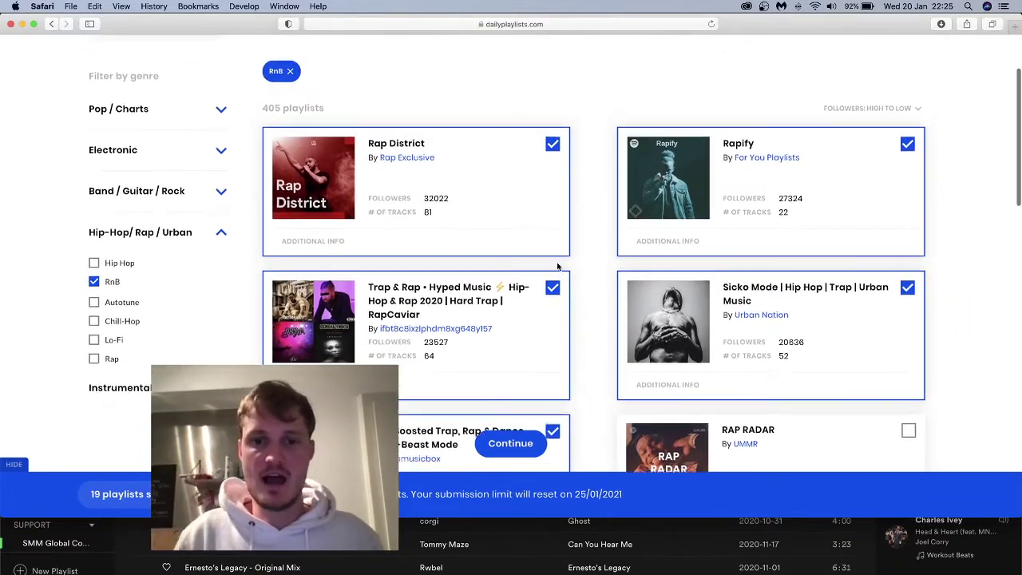
scroll(557, 267, "up", 1)
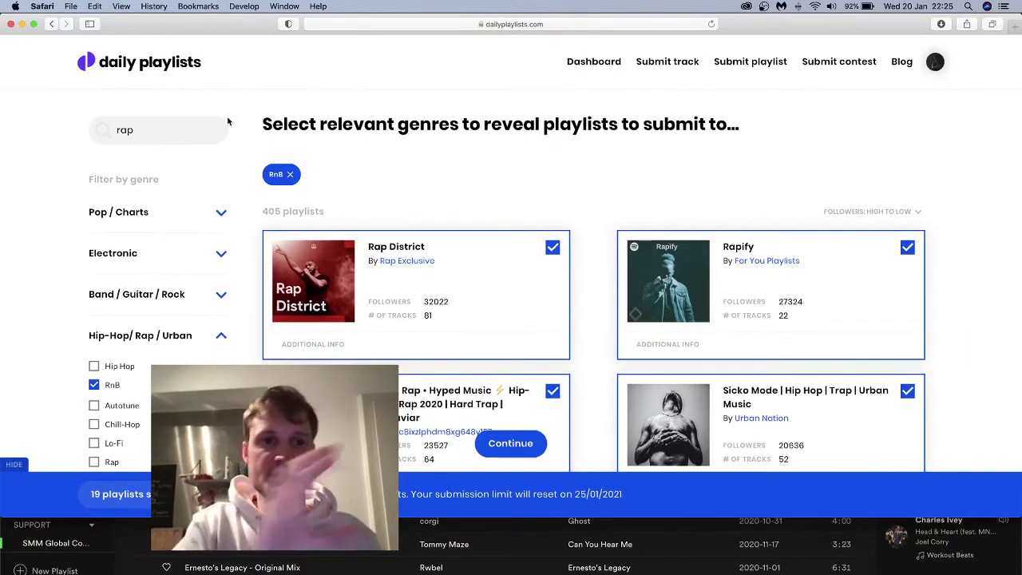
- Continue to 'Song submission ready!' and review the playlist submission gates, including Rock this's requirements
left_click(512, 445)
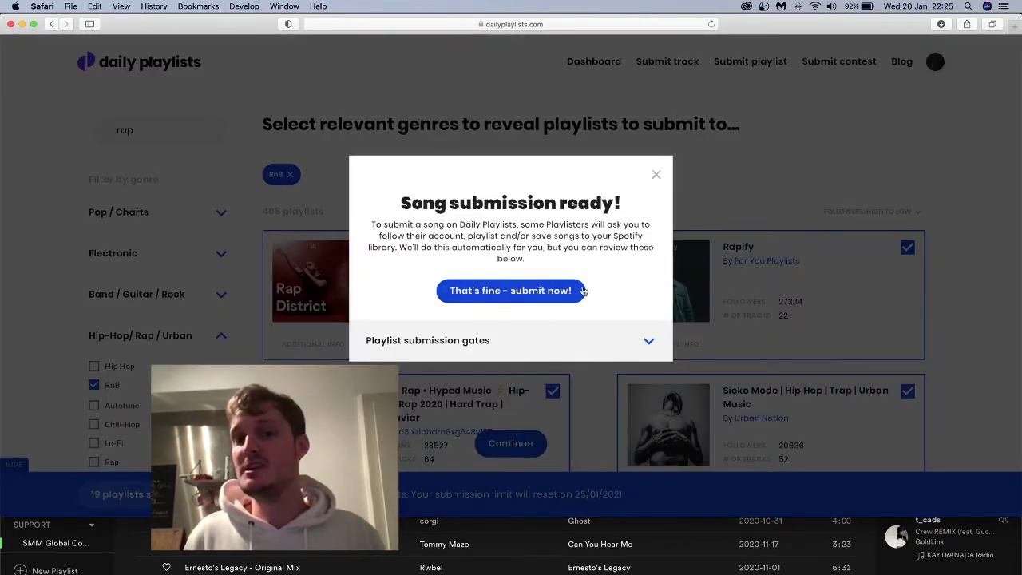
left_click(649, 344)
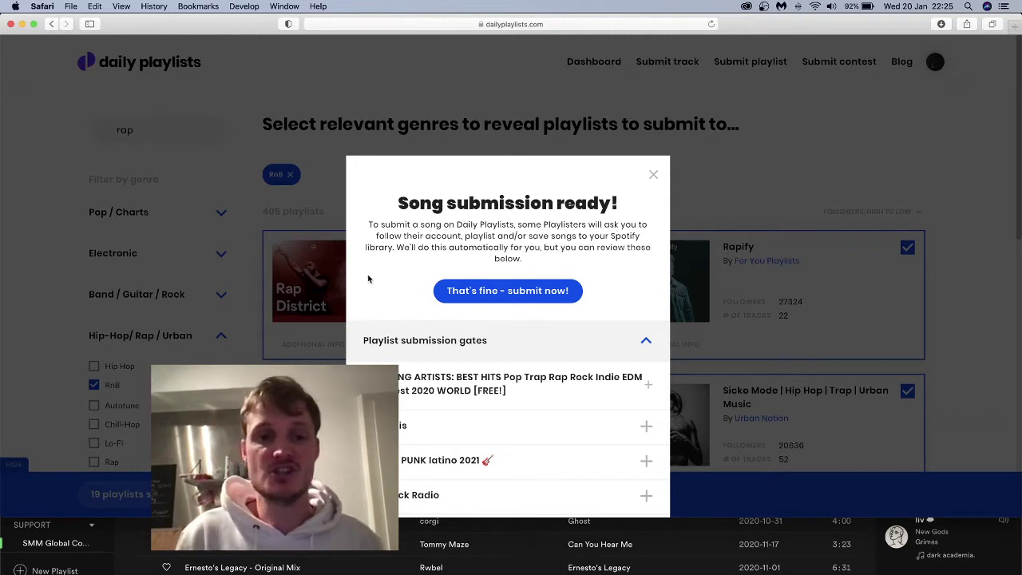
scroll(368, 279, "down", 3)
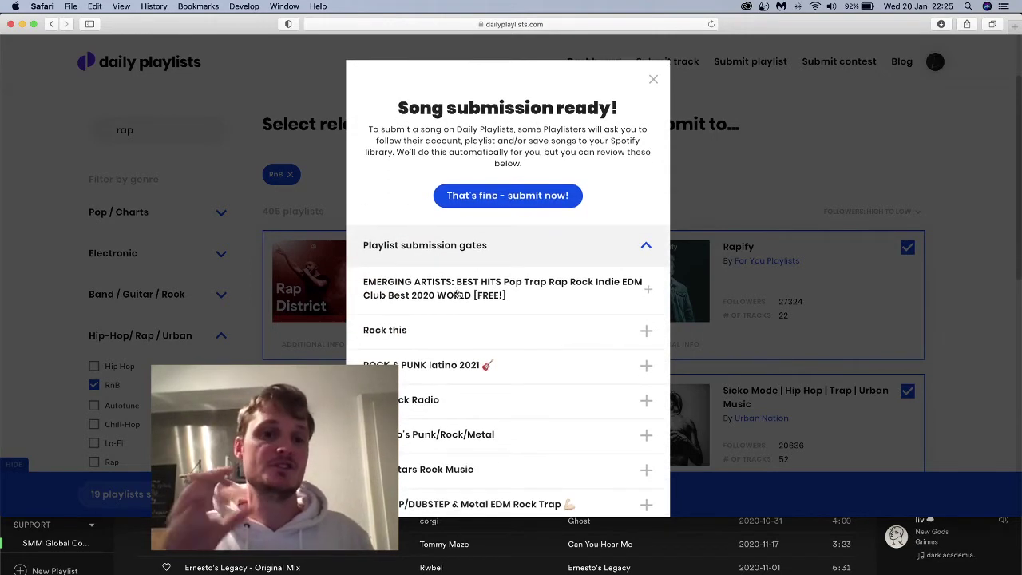
left_click(646, 333)
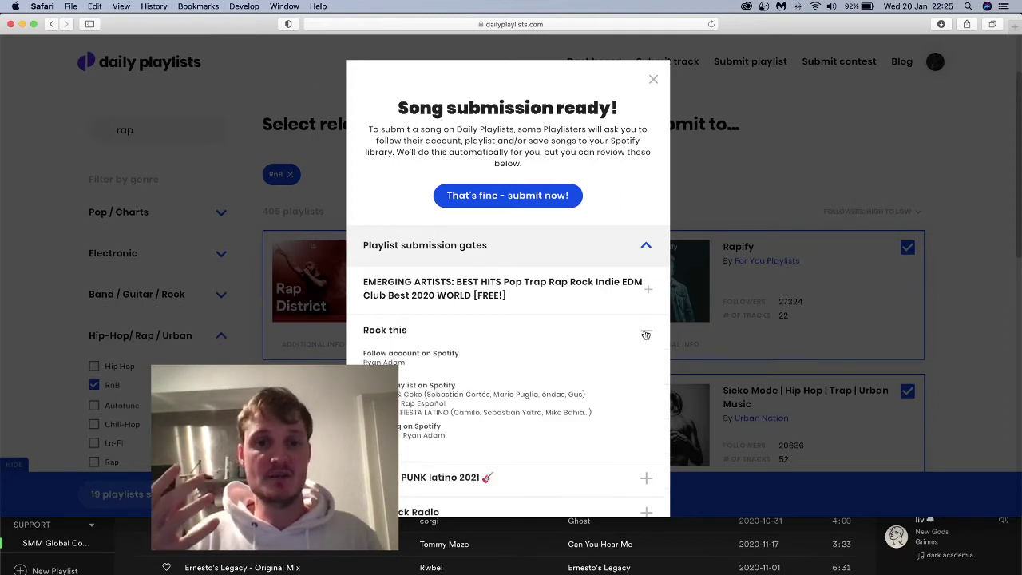
scroll(441, 358, "down", 2)
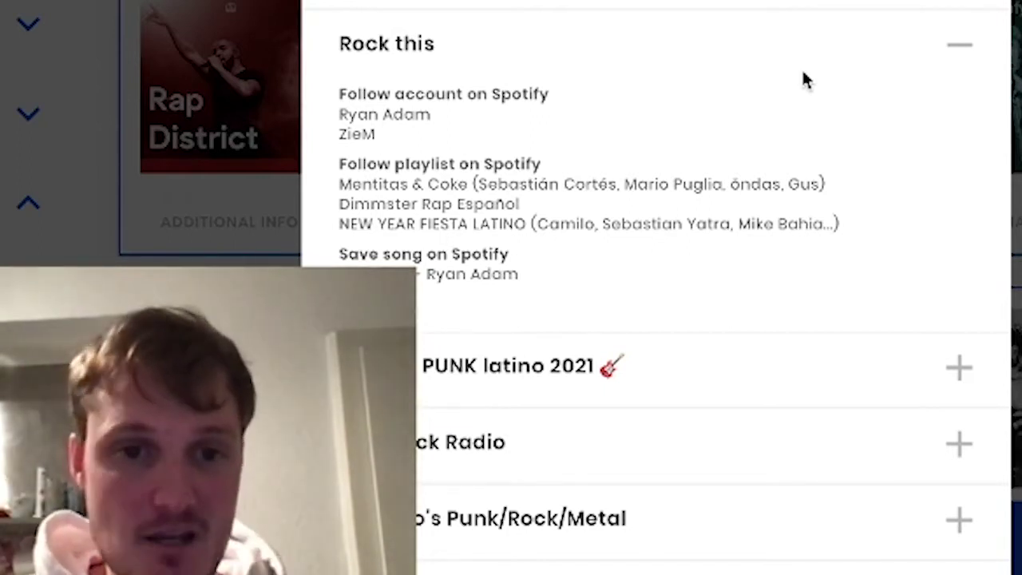
left_click(959, 46)
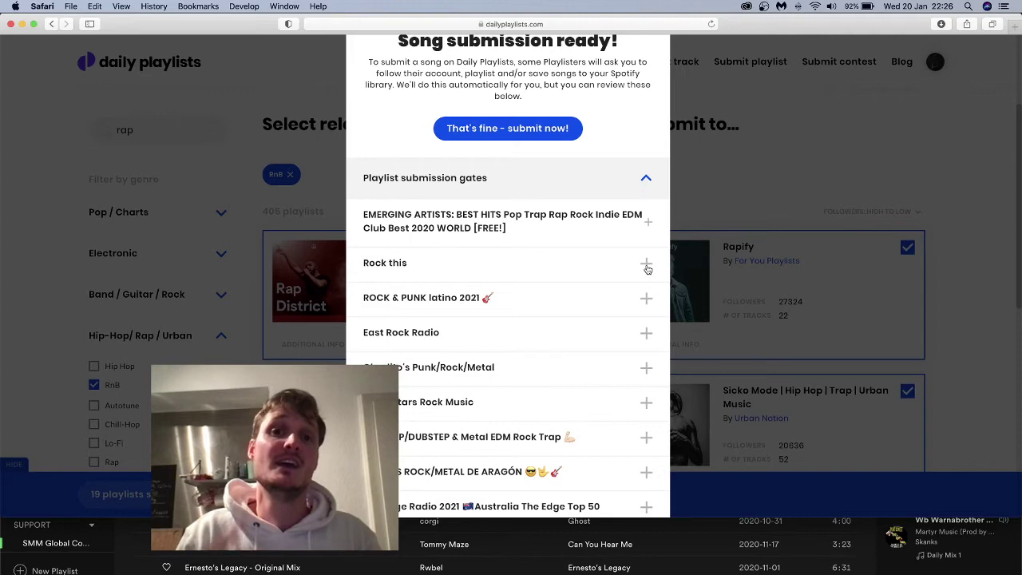
scroll(647, 269, "up", 3)
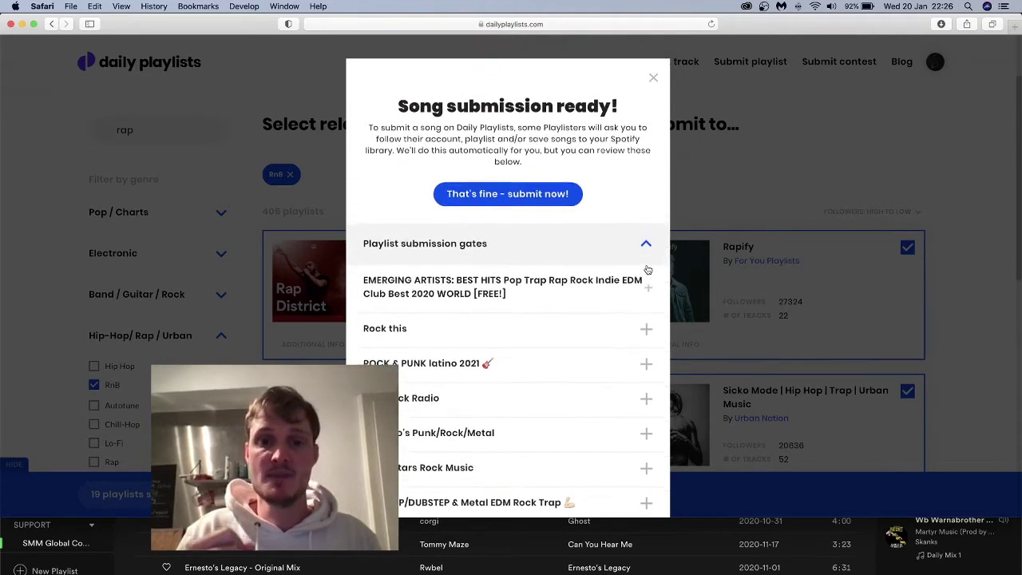
scroll(647, 269, "down", 10)
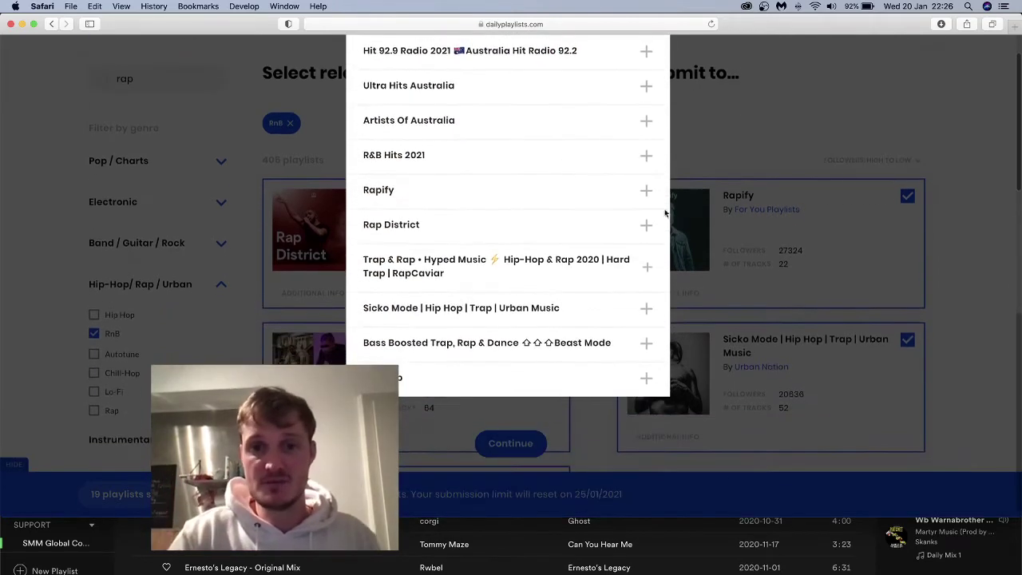
scroll(666, 208, "up", 10)
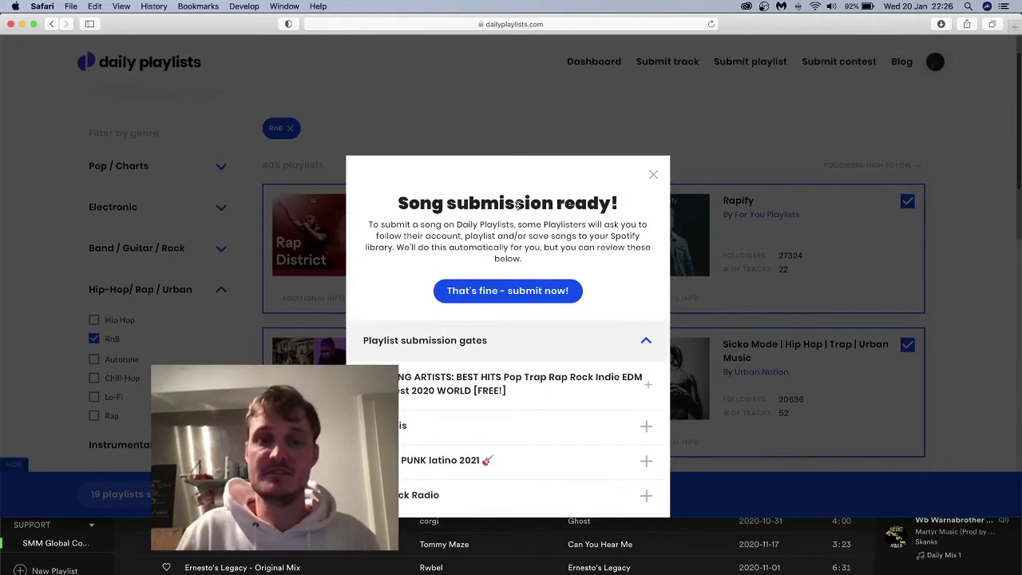
- Submit the track and check the dashboard lists Parallel Universe with 20 pending placements
left_click(511, 292)
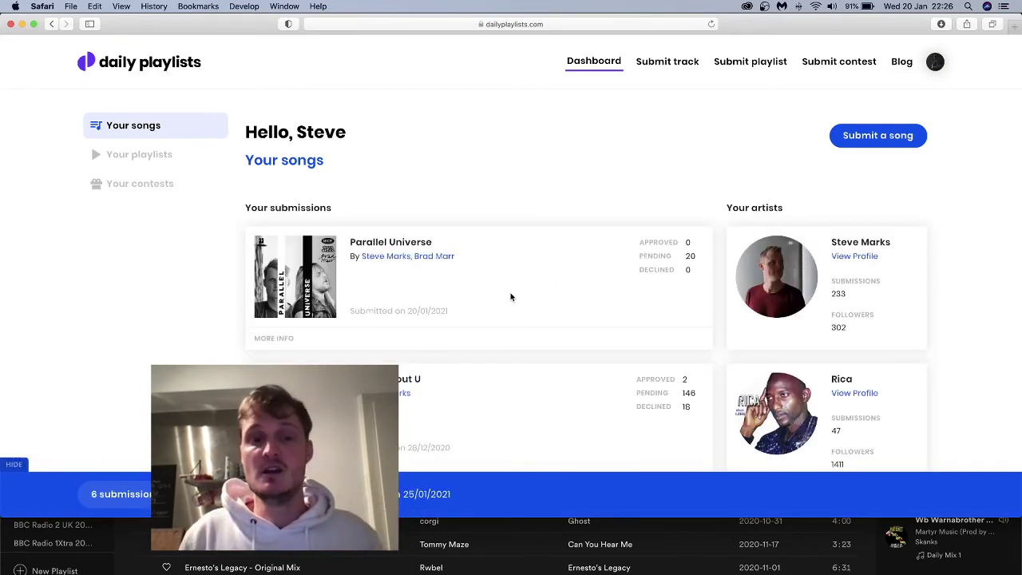
scroll(476, 300, "down", 10)
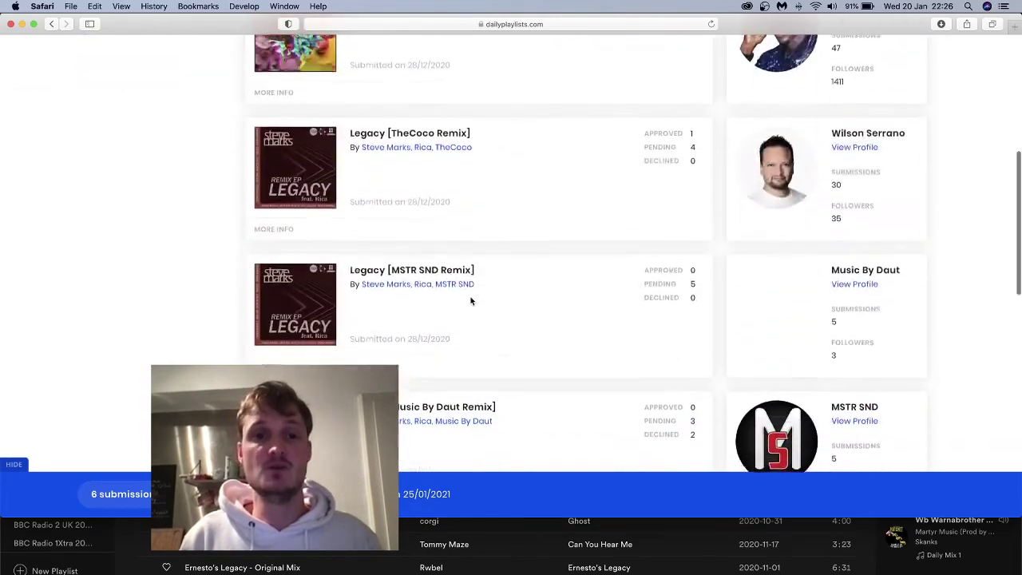
scroll(471, 301, "up", 4)
scroll(471, 301, "up", 5)
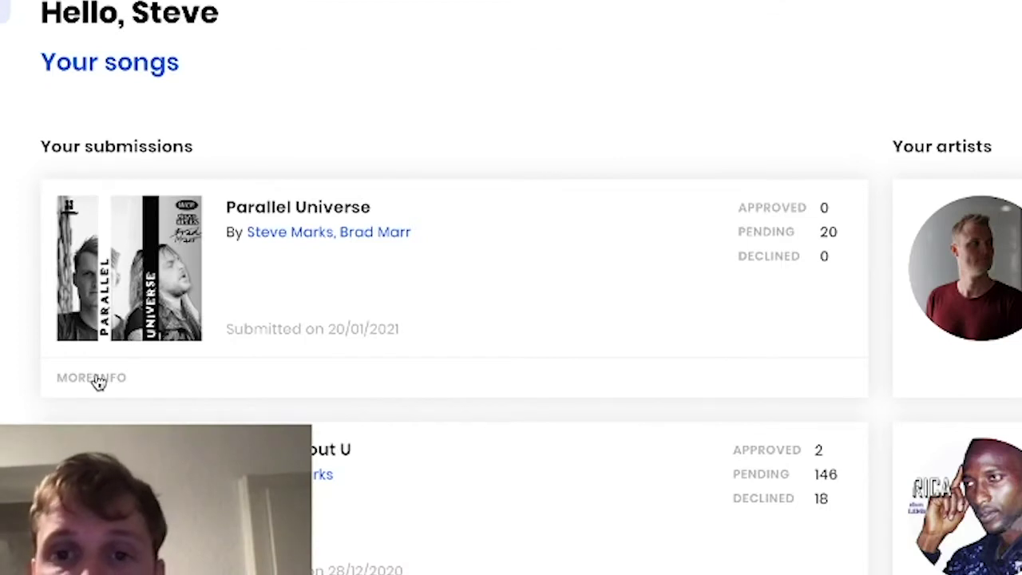
- Open MORE INFO on Parallel Universe to list each targeted playlist, starting with Sad Rap, as pending
left_click(277, 341)
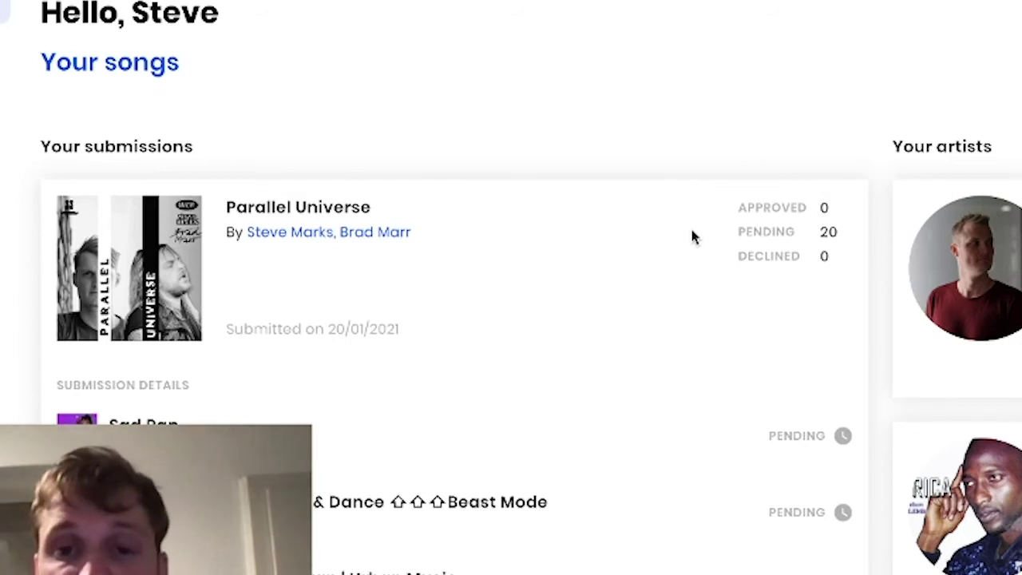
scroll(692, 233, "down", 2)
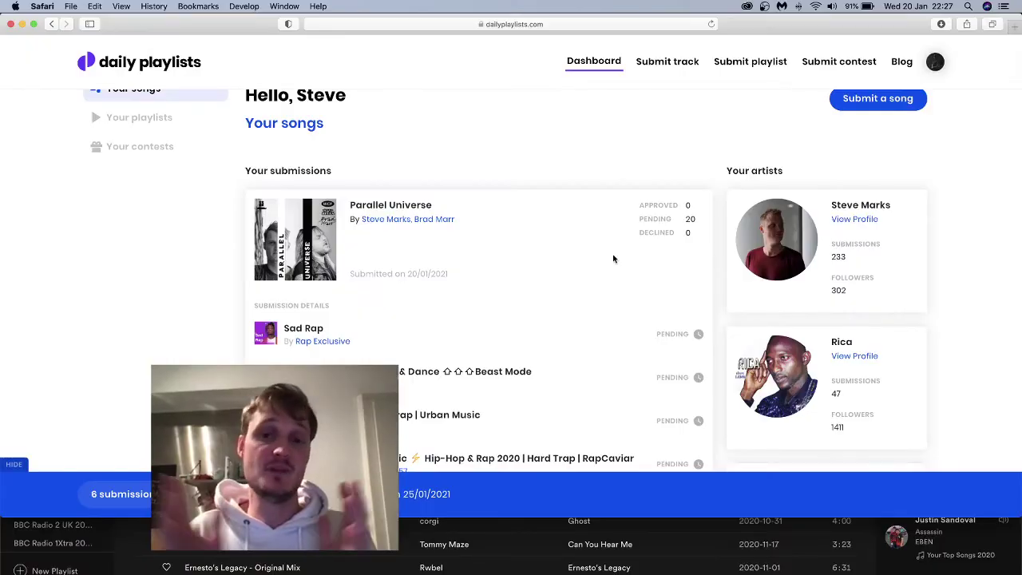